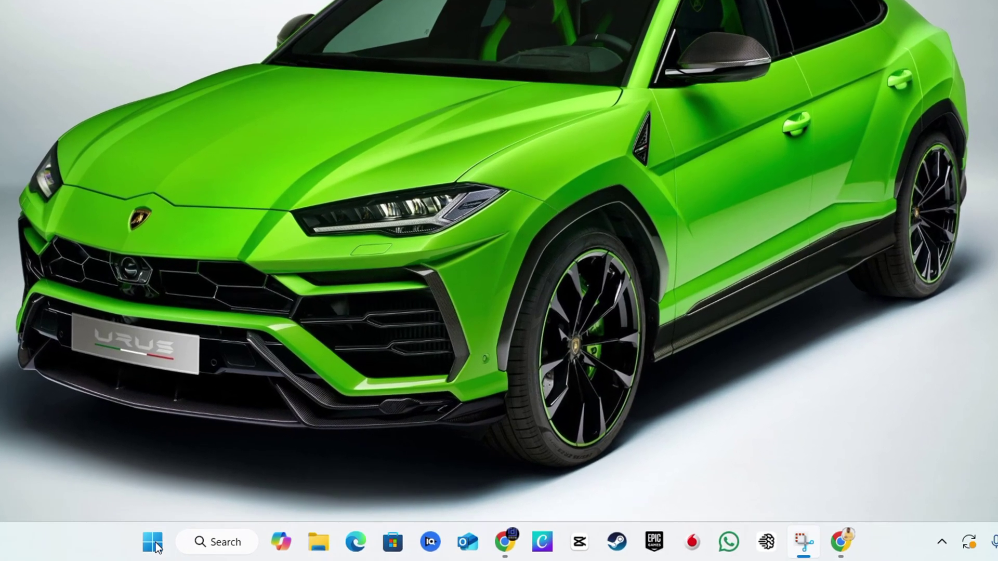
From the Win+X menu, go to Settings > System > Display and raise the built-in display's brightness slightly.
right_click(156, 547)
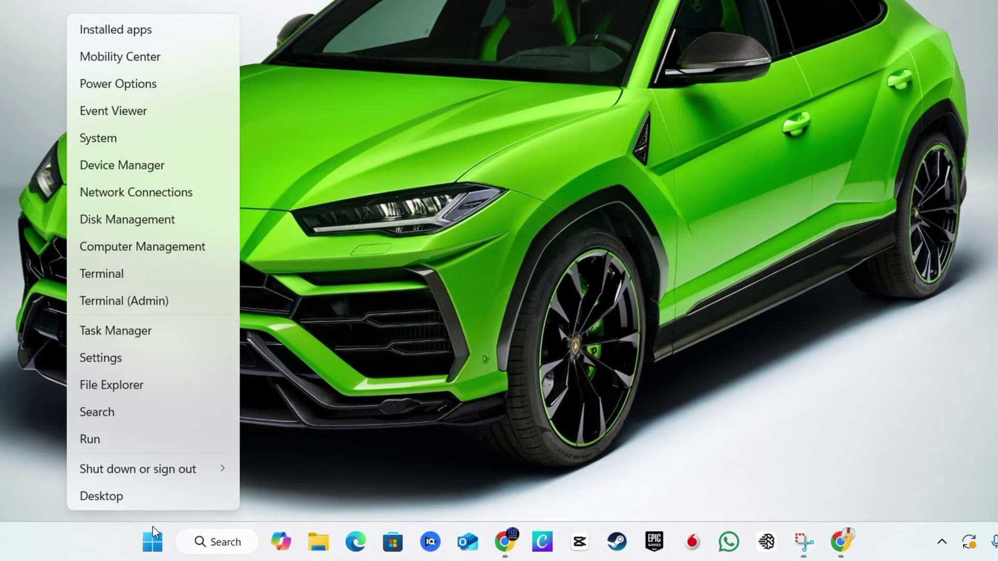
left_click(123, 354)
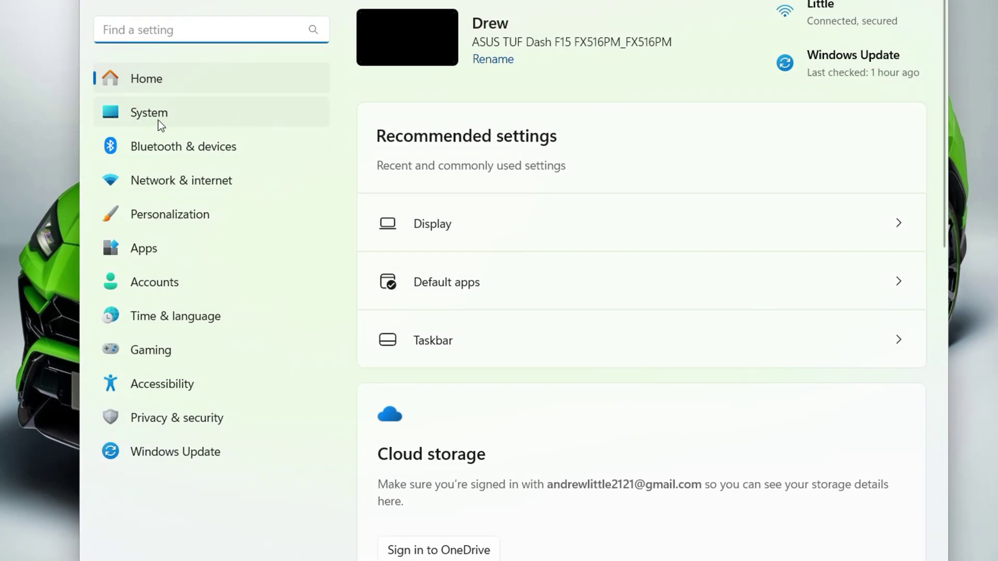
left_click(157, 117)
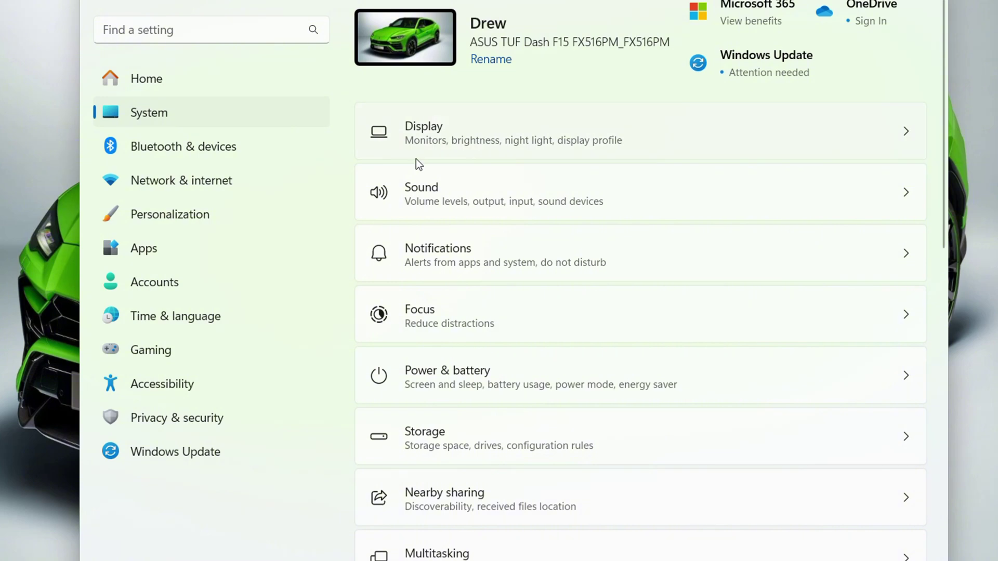
left_click(530, 138)
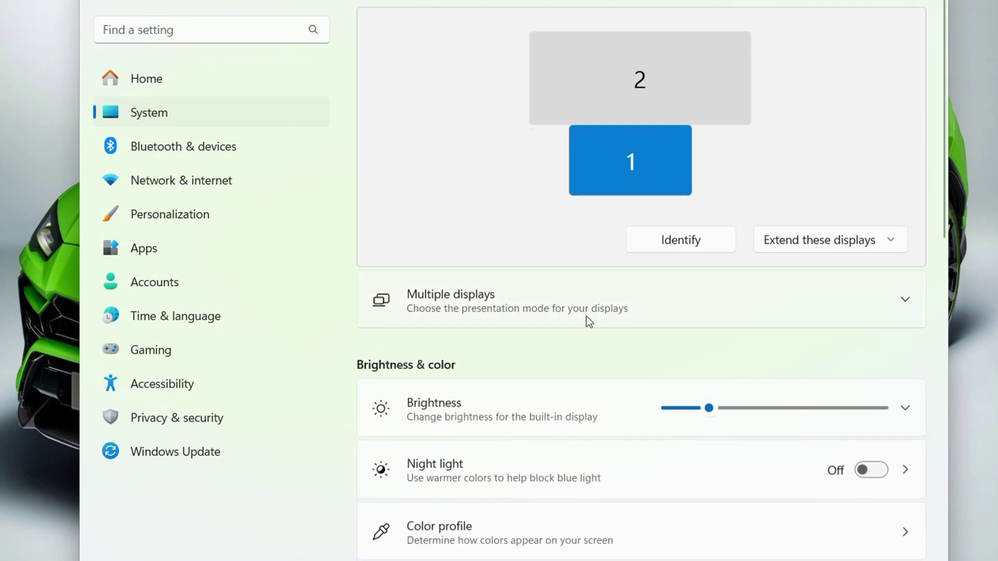
scroll(586, 316, "down", 3)
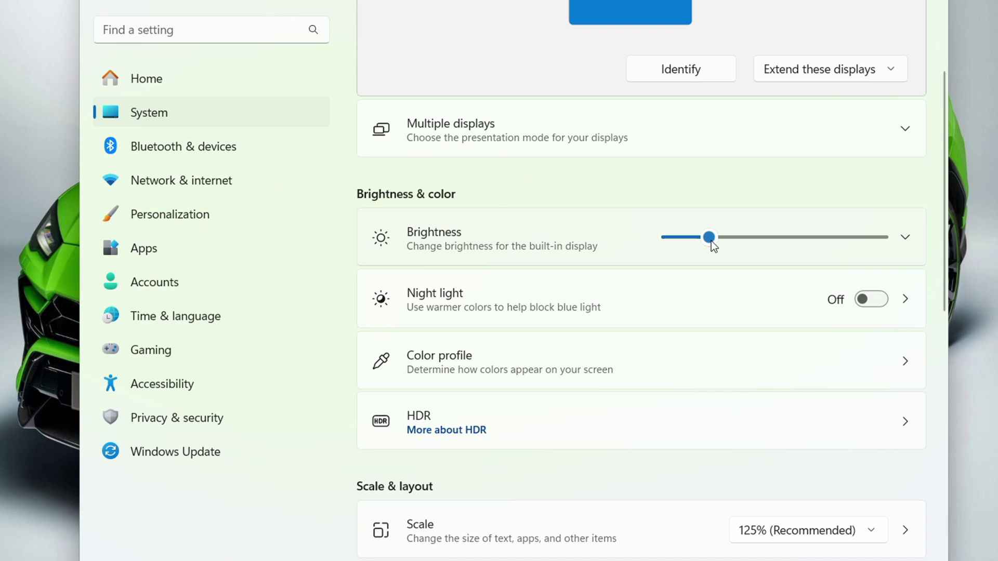
left_click_drag(711, 241, 724, 258)
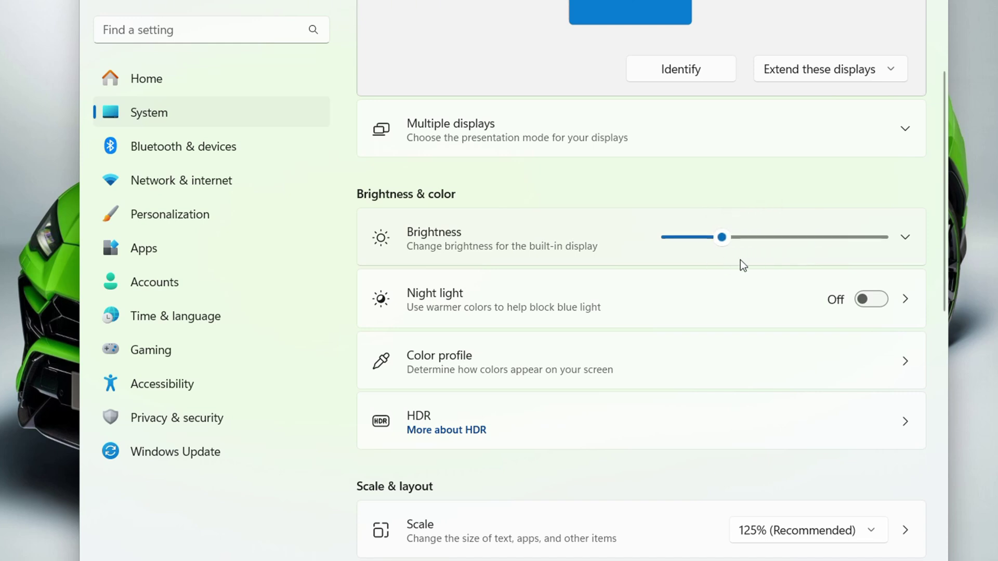
Set 'Change brightness based on content' to Off and nudge the brightness slider.
left_click(907, 239)
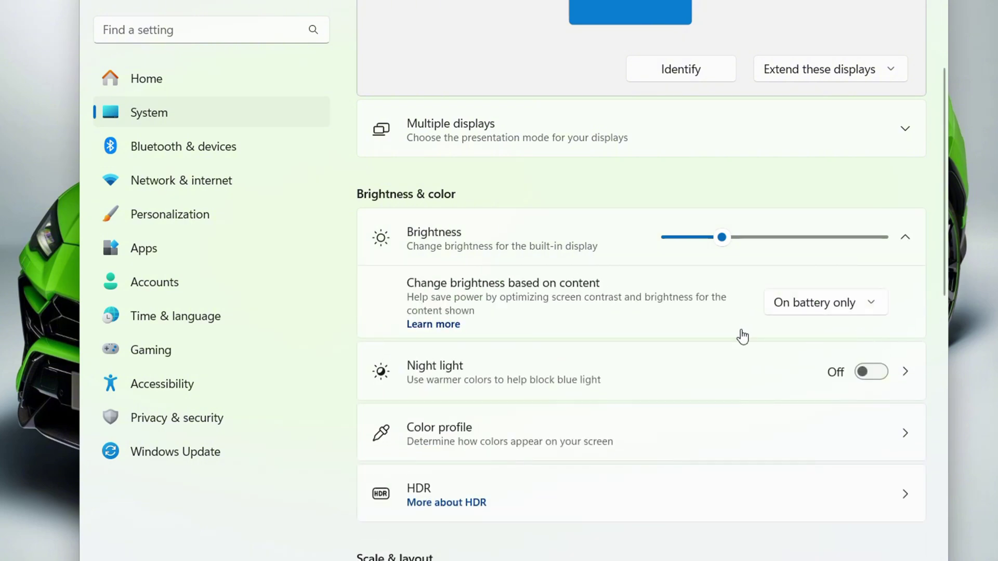
left_click(843, 307)
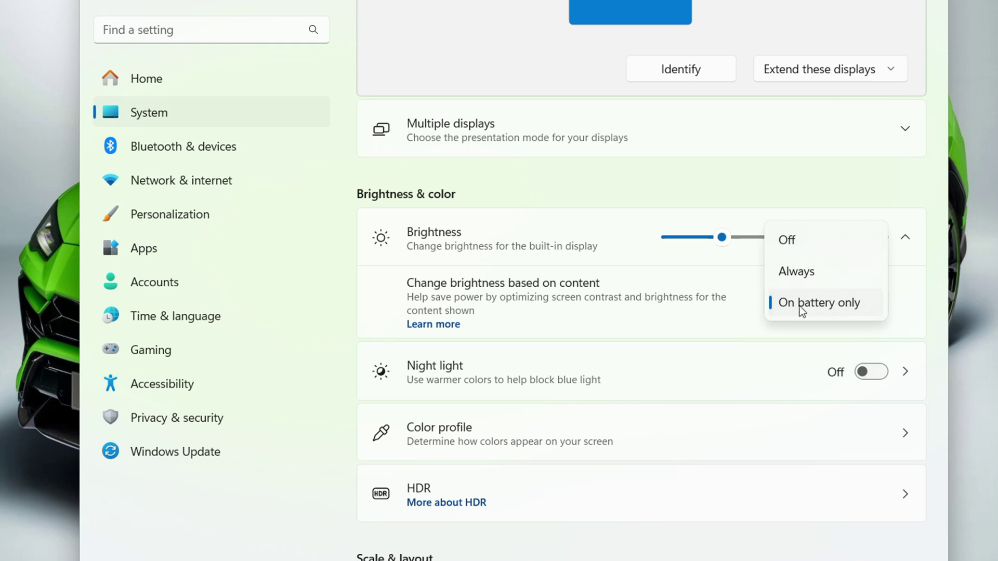
left_click(802, 241)
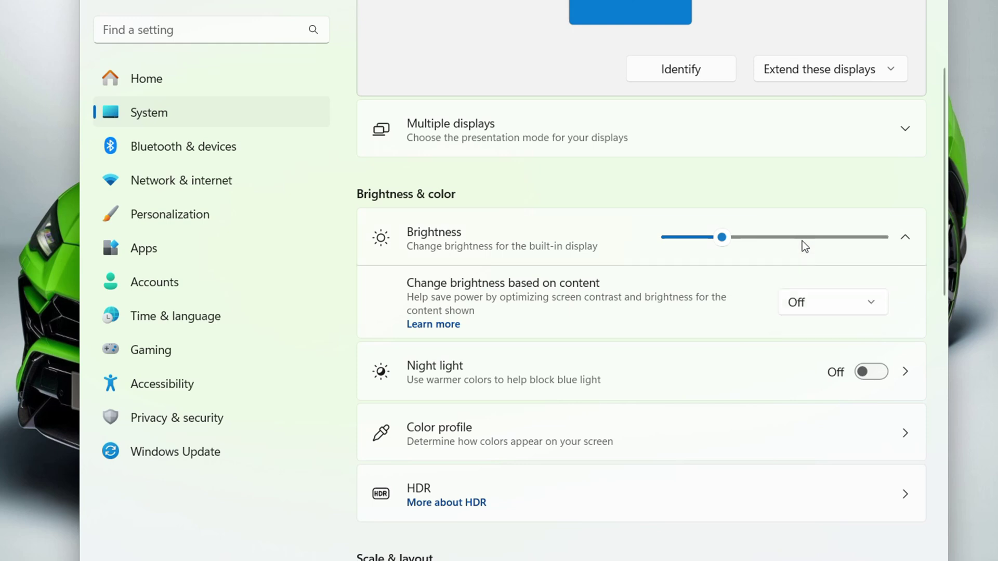
left_click_drag(721, 238, 710, 267)
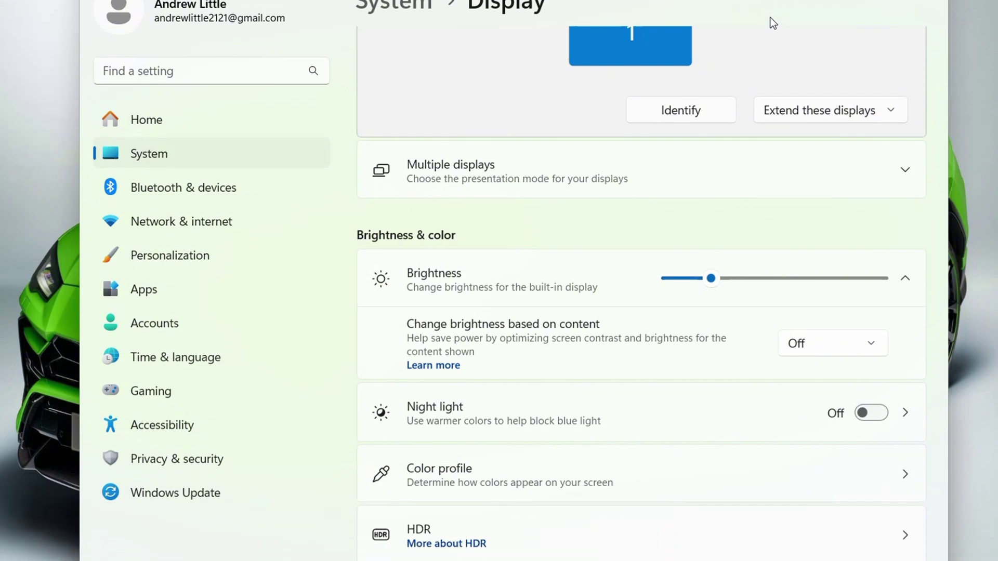
In a new Chrome window, search Google for 'fn brightness button on keyboard'.
mouse_move(820, 554)
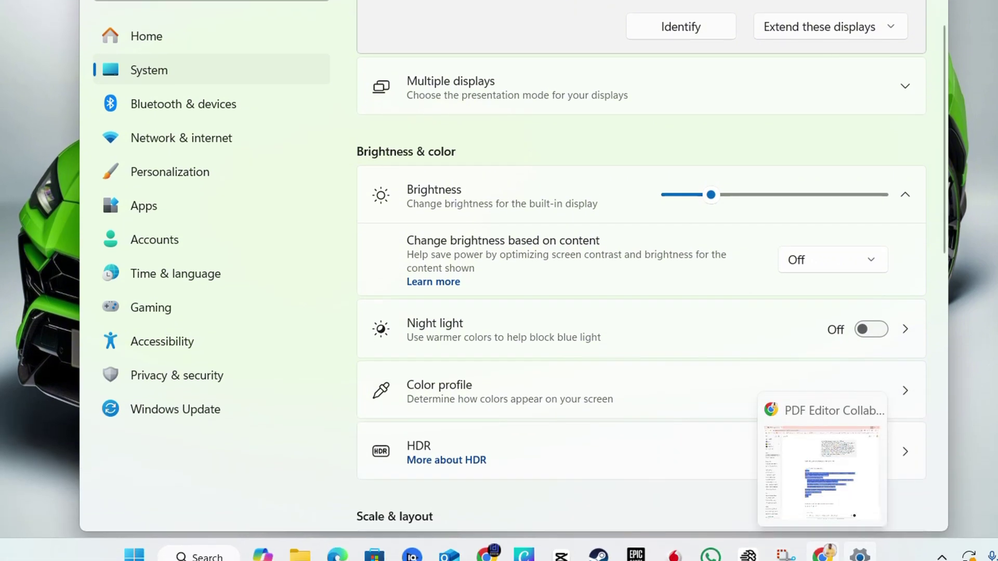
right_click(820, 553)
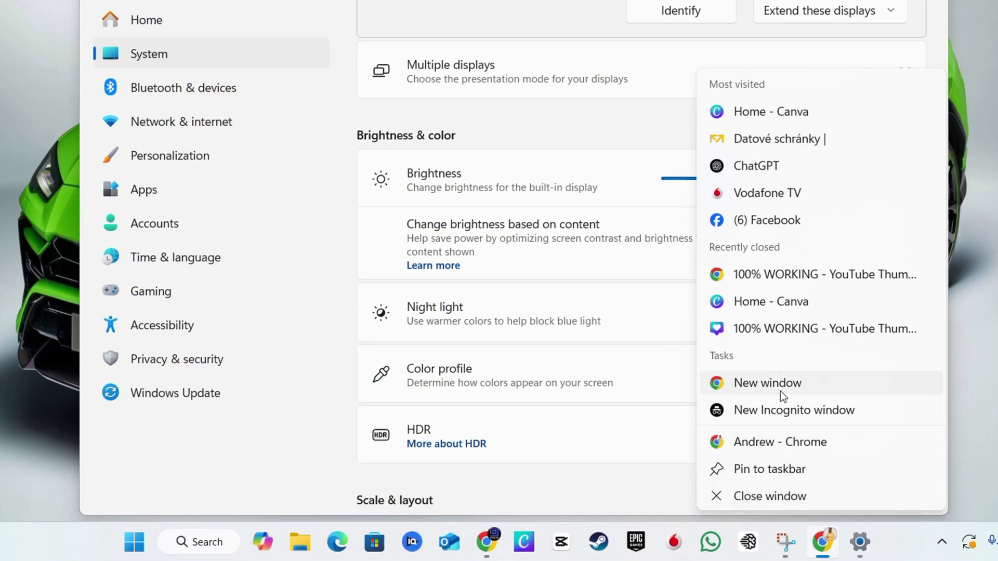
left_click(806, 229)
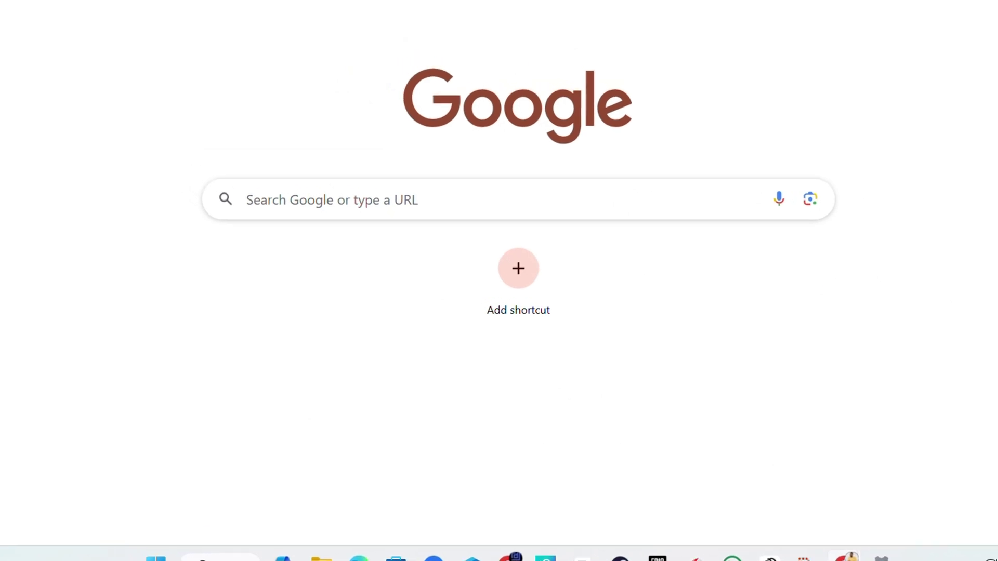
type("fn brightness button on keyboard")
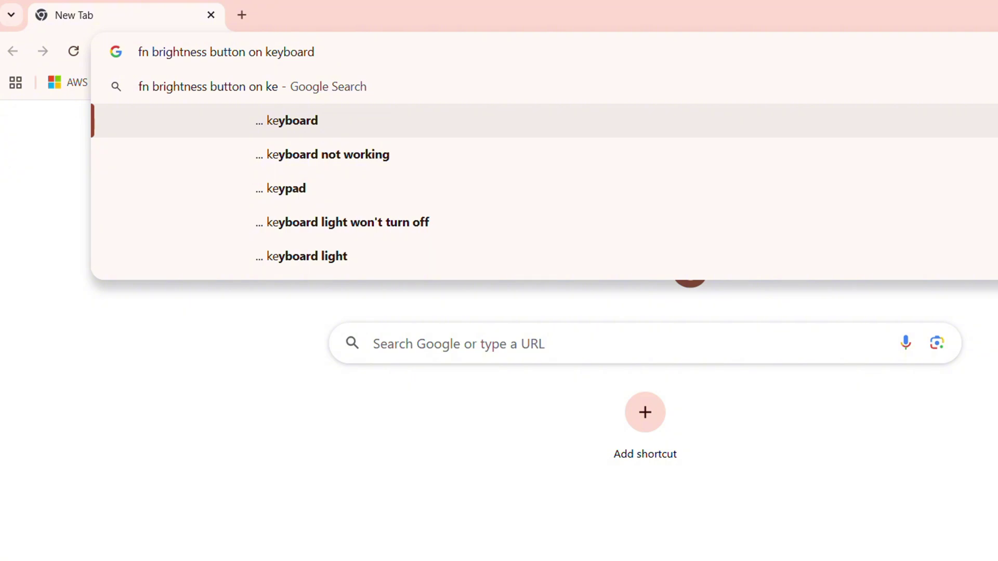
key("Return")
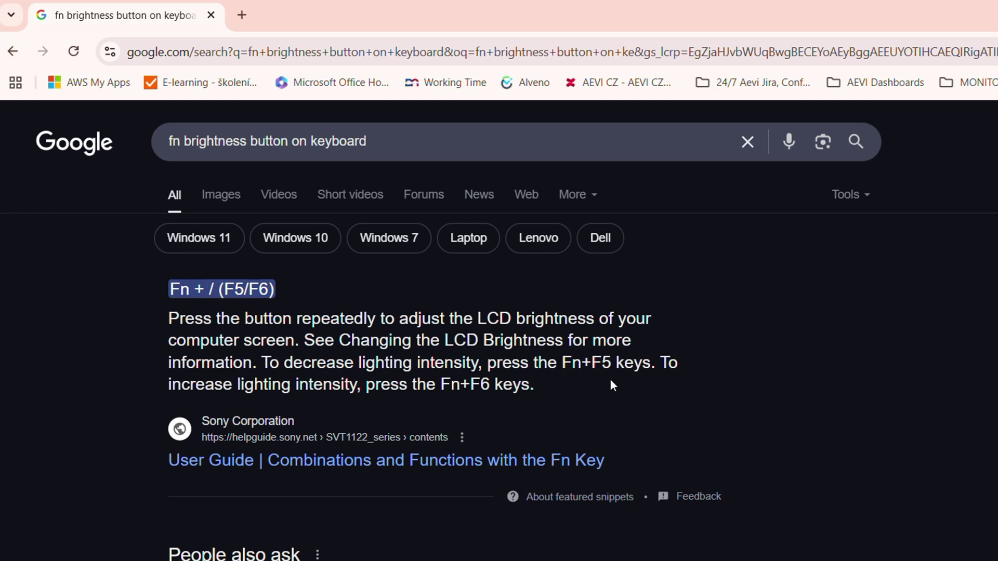
Open the Ask Ubuntu Fn-brightness thread from Google image results and scroll through it.
left_click(231, 206)
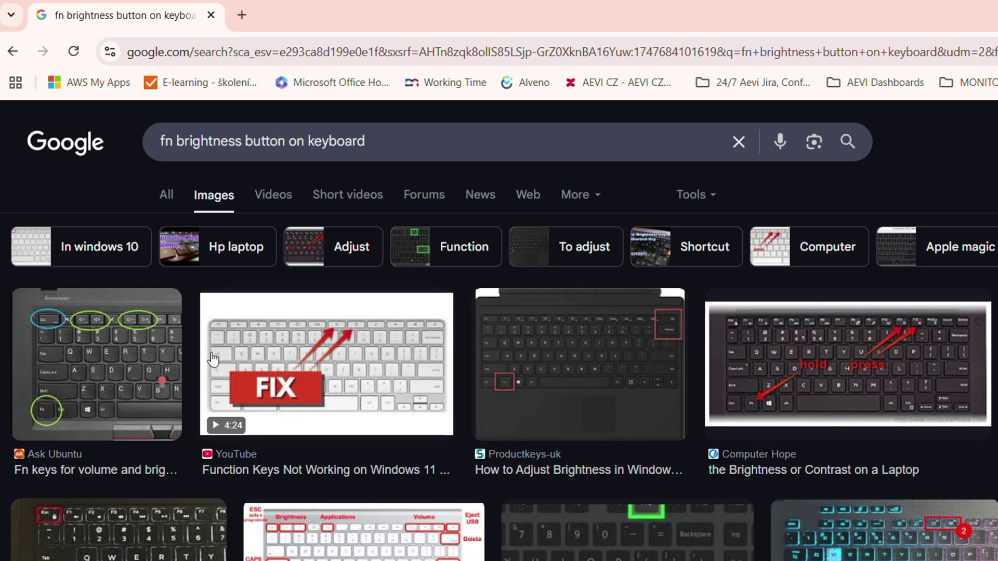
left_click(121, 344)
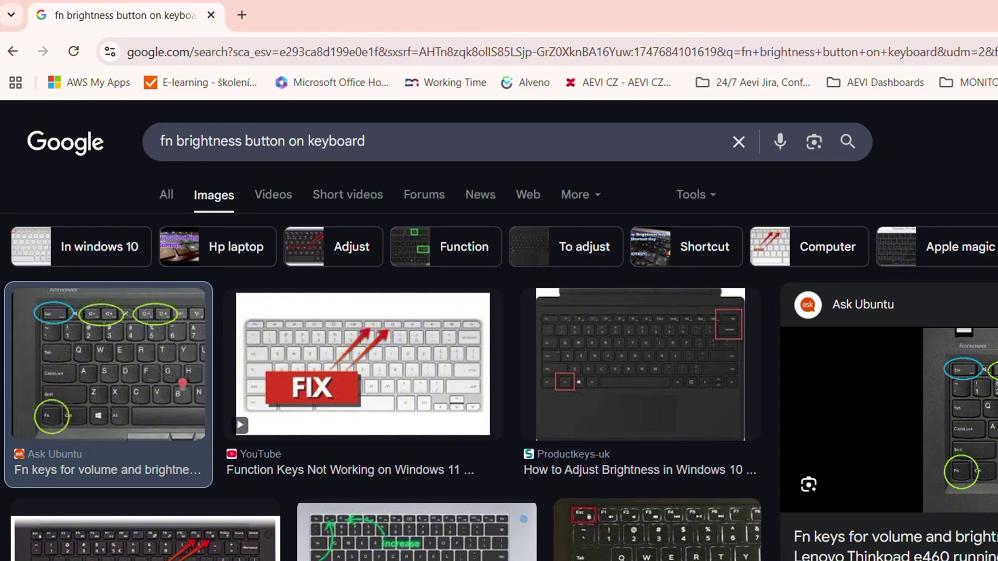
left_click(889, 421)
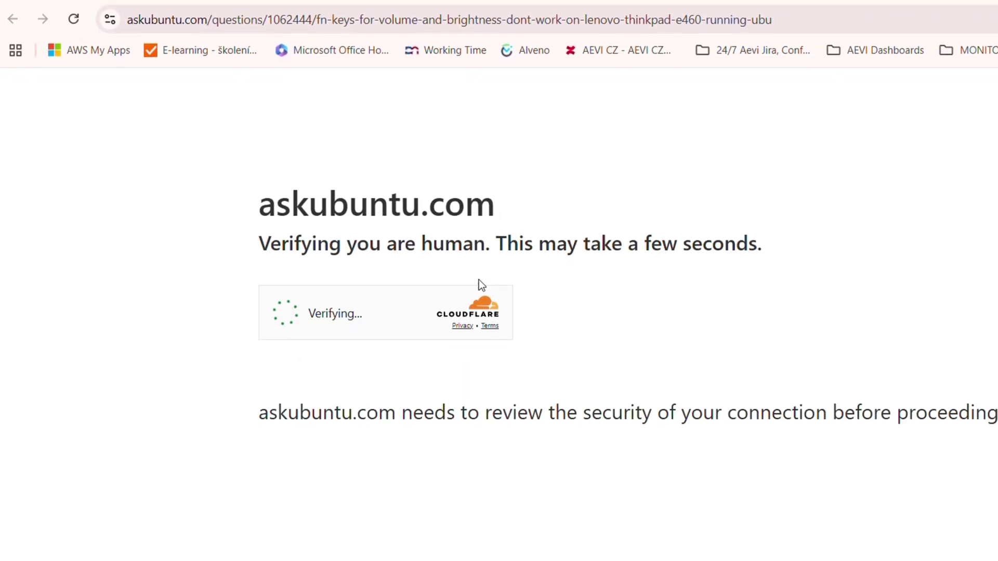
scroll(657, 255, "down", 4)
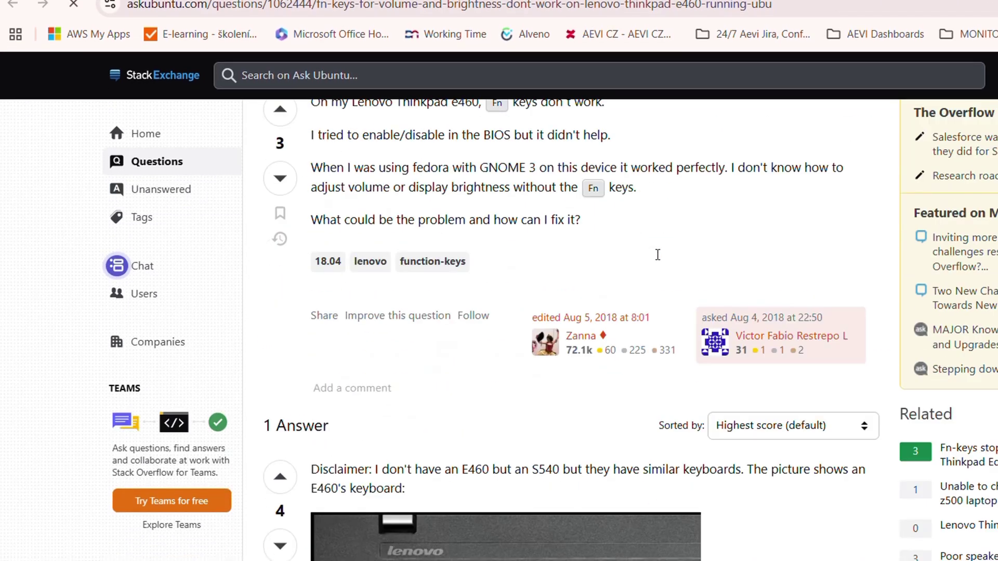
scroll(657, 254, "down", 6)
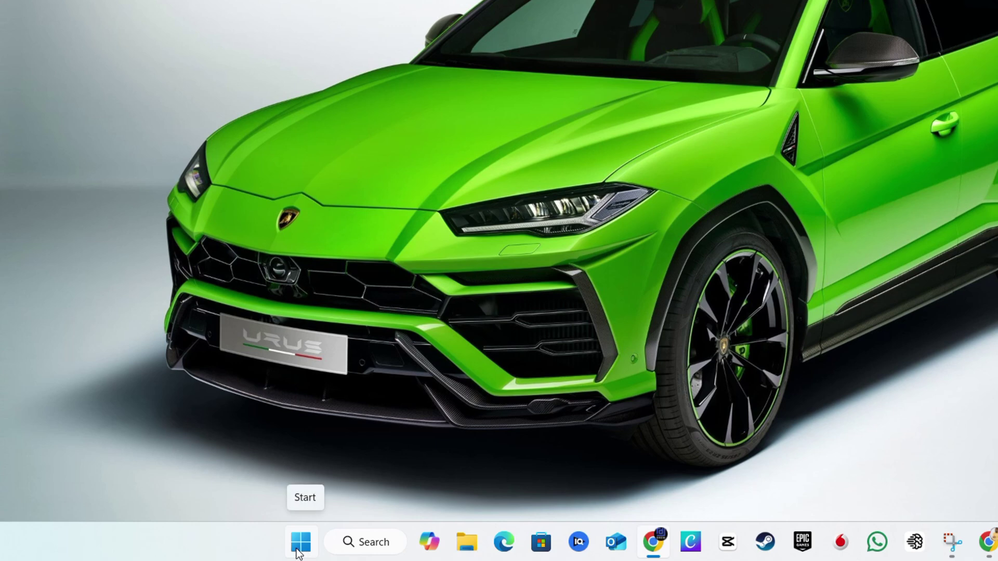
Launch Device Manager from the Win+X menu and expand Display adapters.
right_click(299, 553)
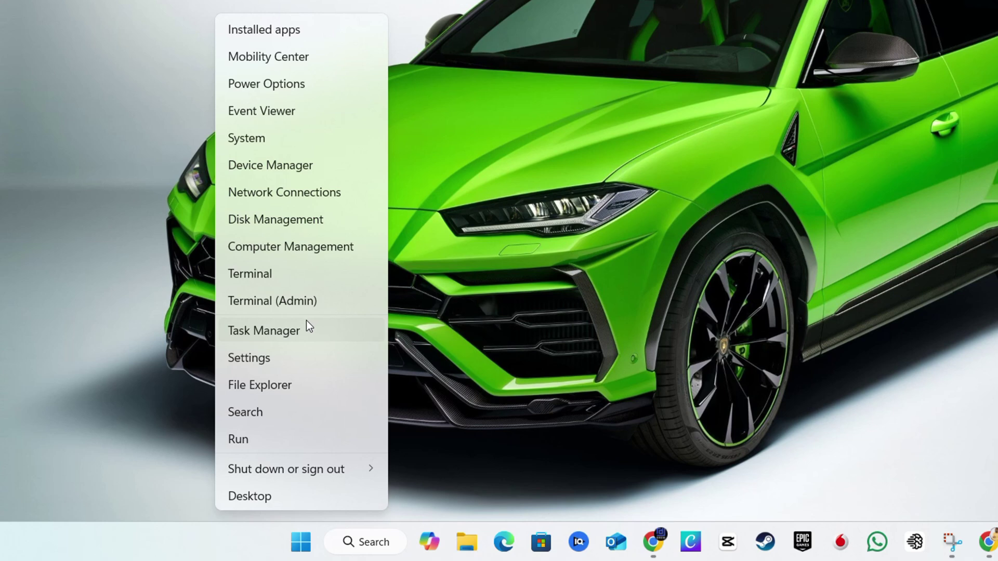
left_click(277, 164)
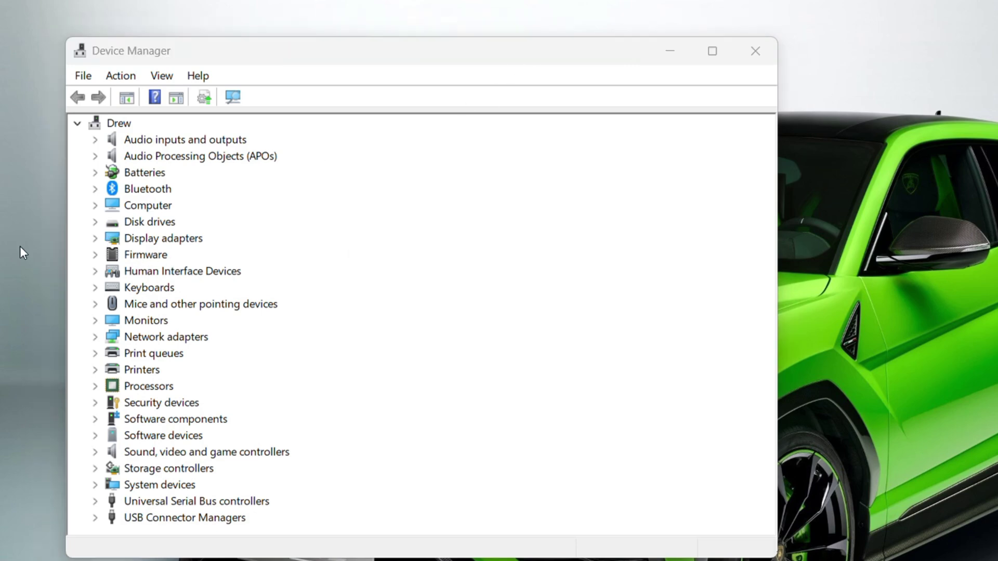
left_click(96, 239)
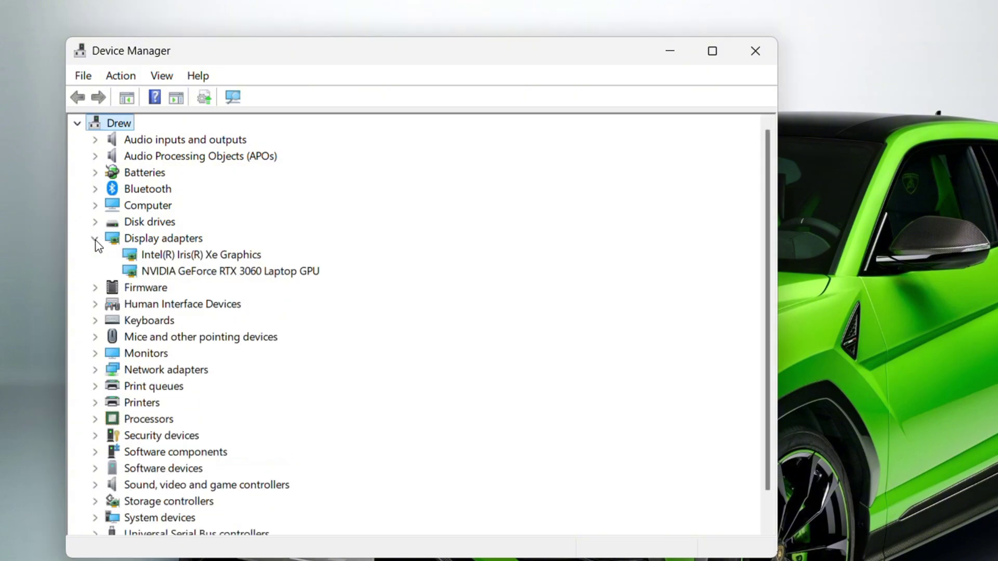
Start disabling the Intel(R) Iris(R) Xe Graphics adapter and move the Device Manager window aside.
right_click(212, 256)
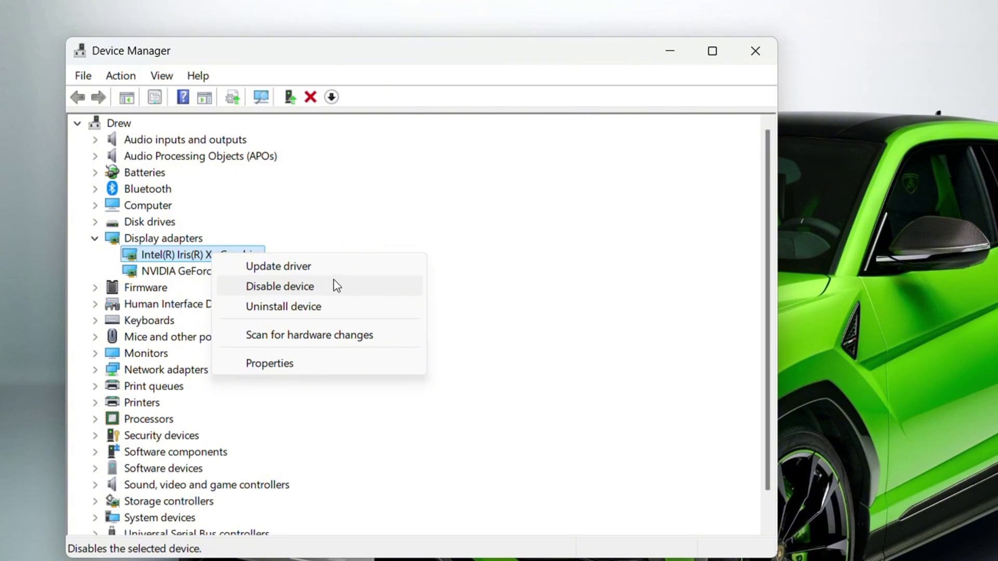
left_click(754, 58)
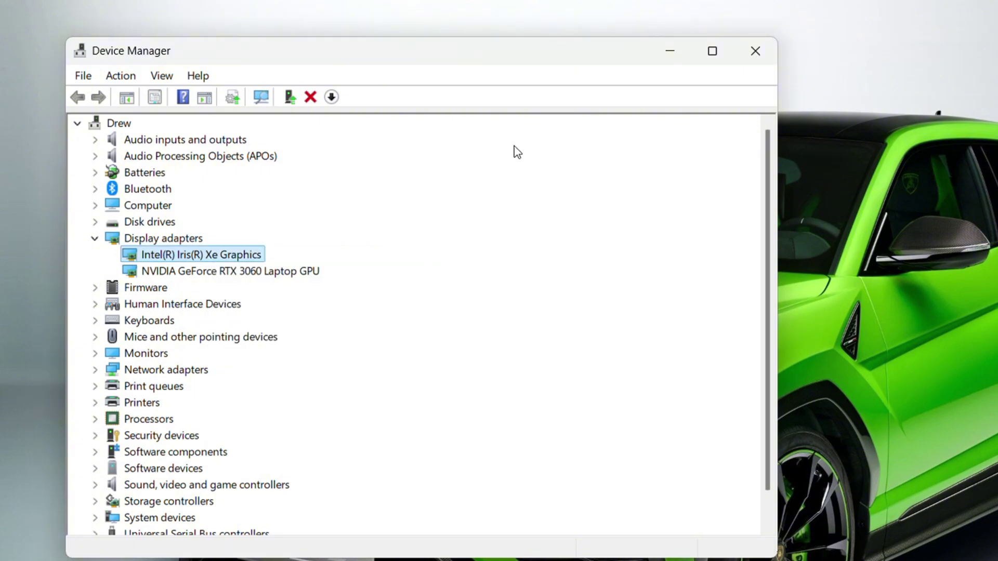
left_click_drag(512, 66, 556, 137)
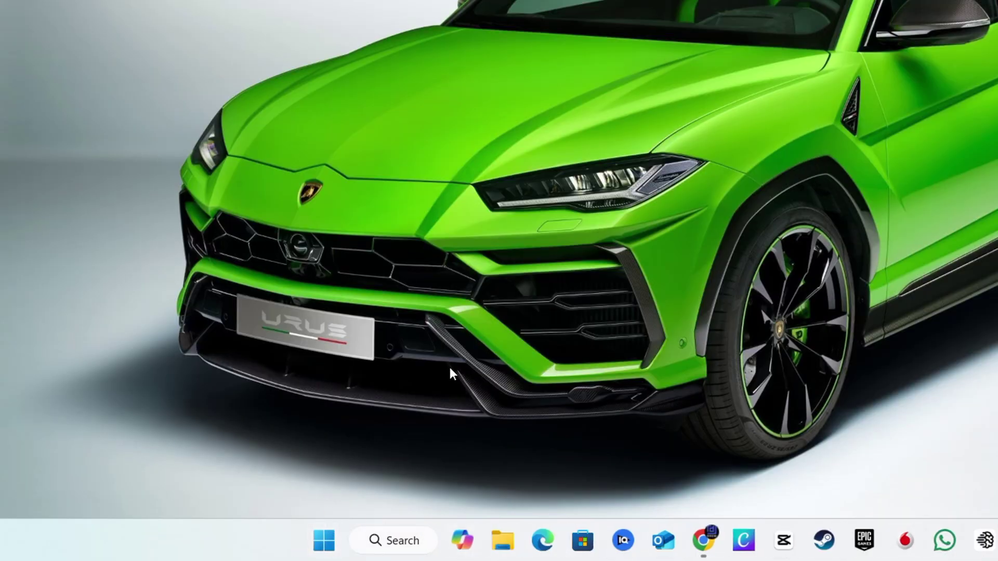
Open Settings from the Win+X menu and go to System > Display.
right_click(323, 545)
left_click(310, 350)
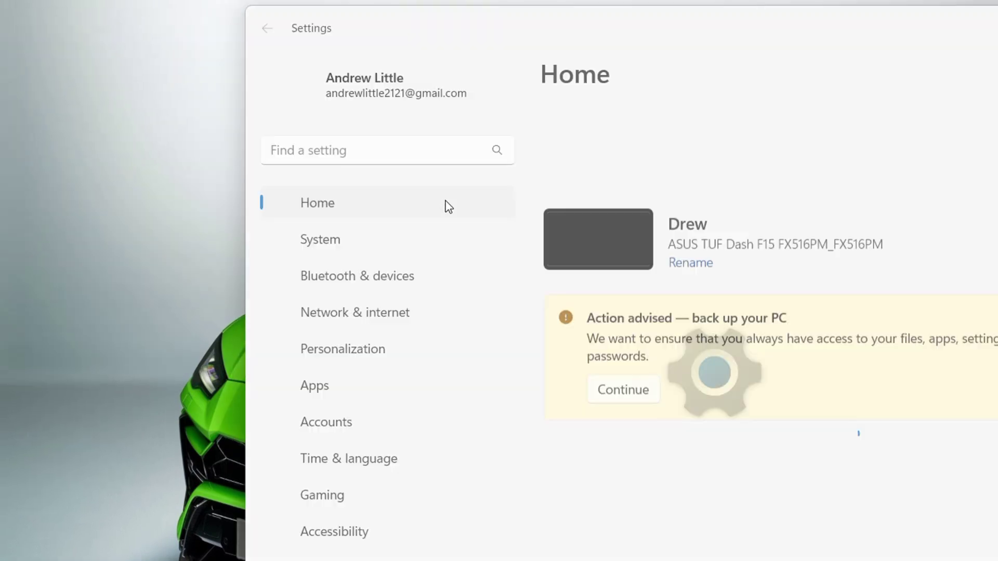
left_click(318, 243)
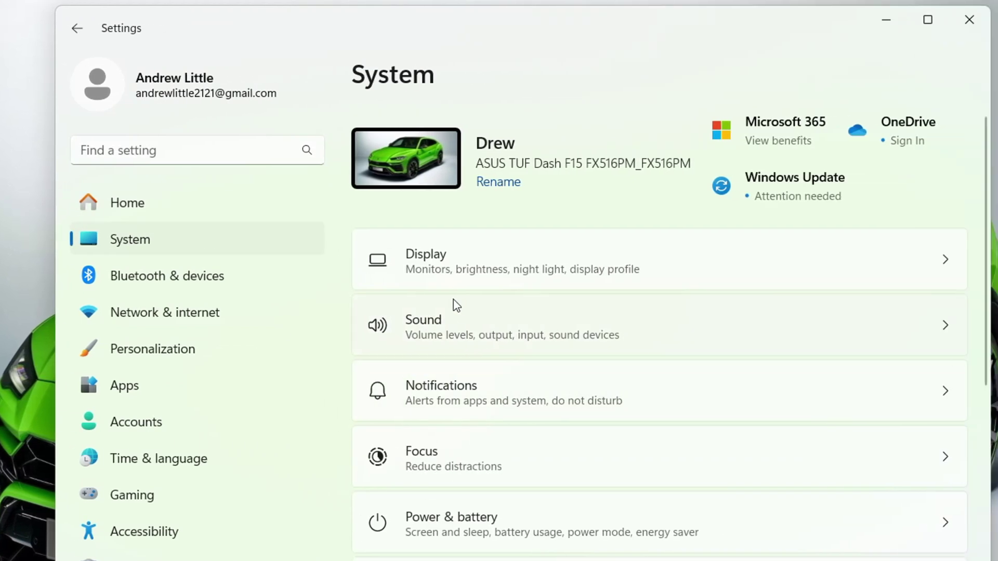
left_click(654, 270)
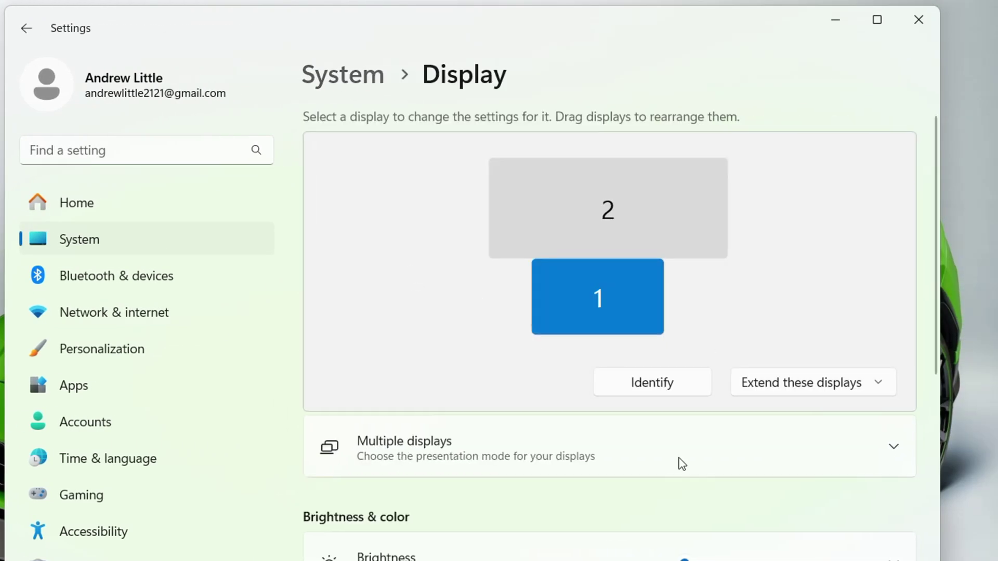
Adjust the built-in display's brightness slider, check its value, and close Settings.
mouse_move(684, 409)
left_mouse_down()
mouse_move(786, 410)
mouse_move(663, 416)
mouse_move(715, 416)
mouse_move(682, 417)
left_mouse_up()
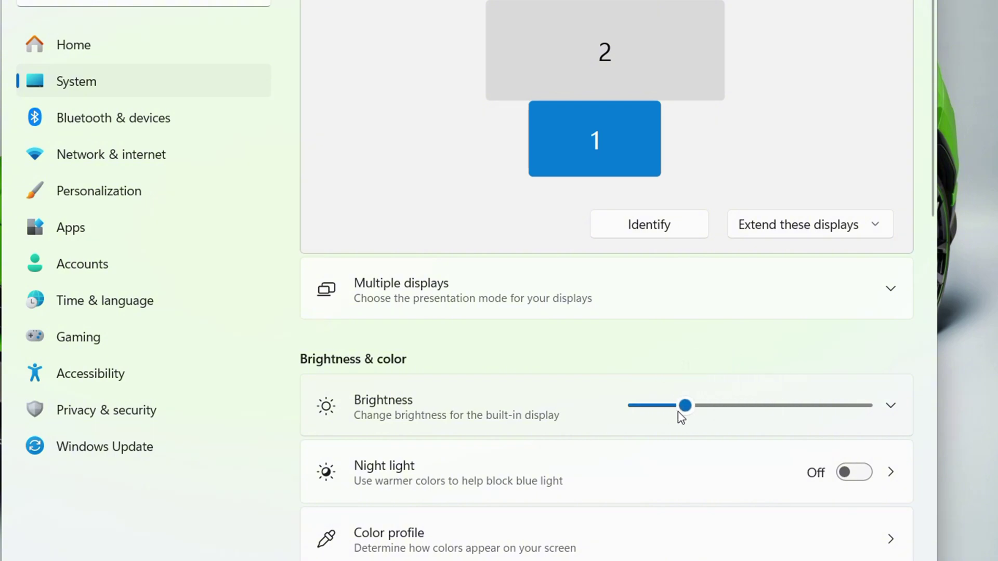
left_click(681, 417)
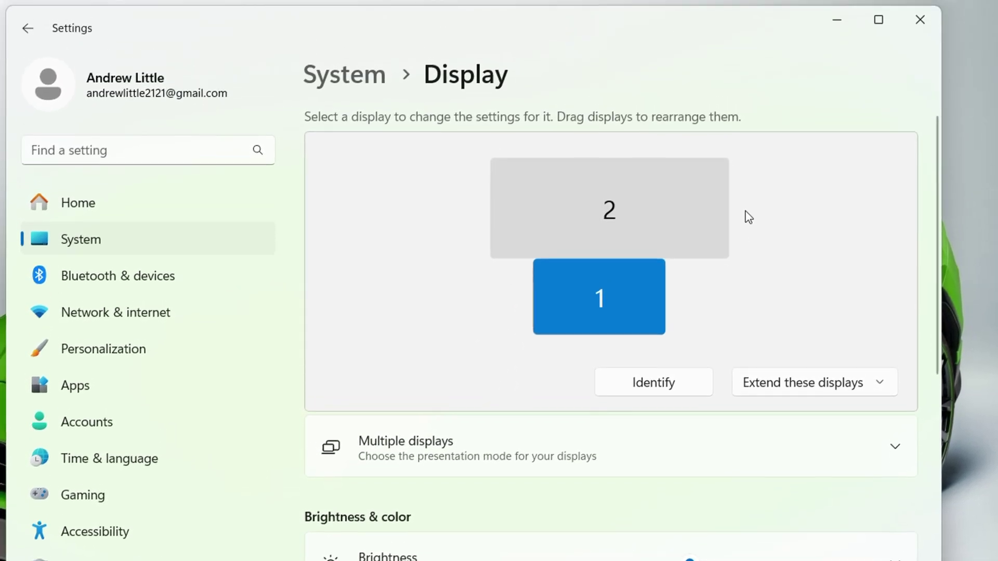
left_click(923, 18)
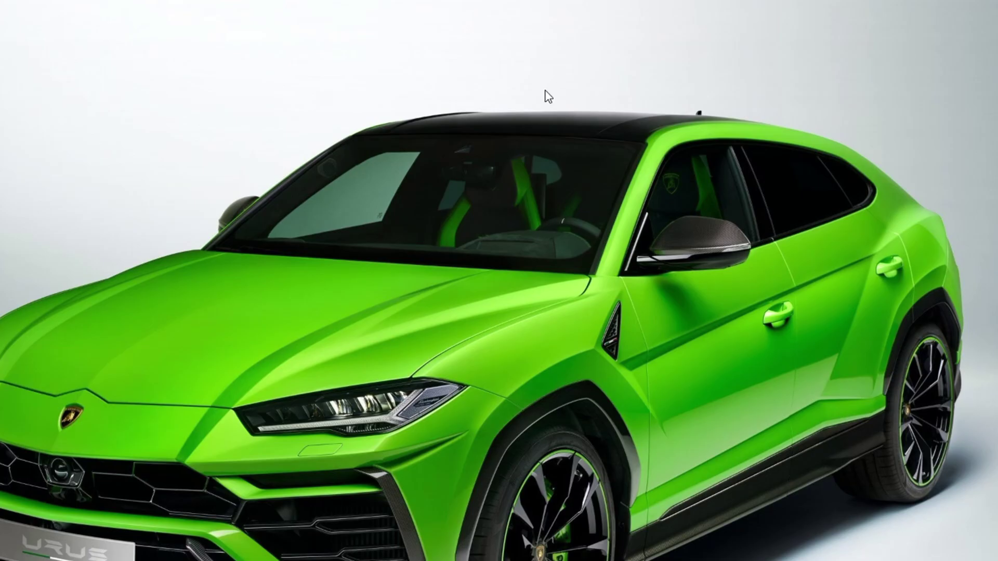